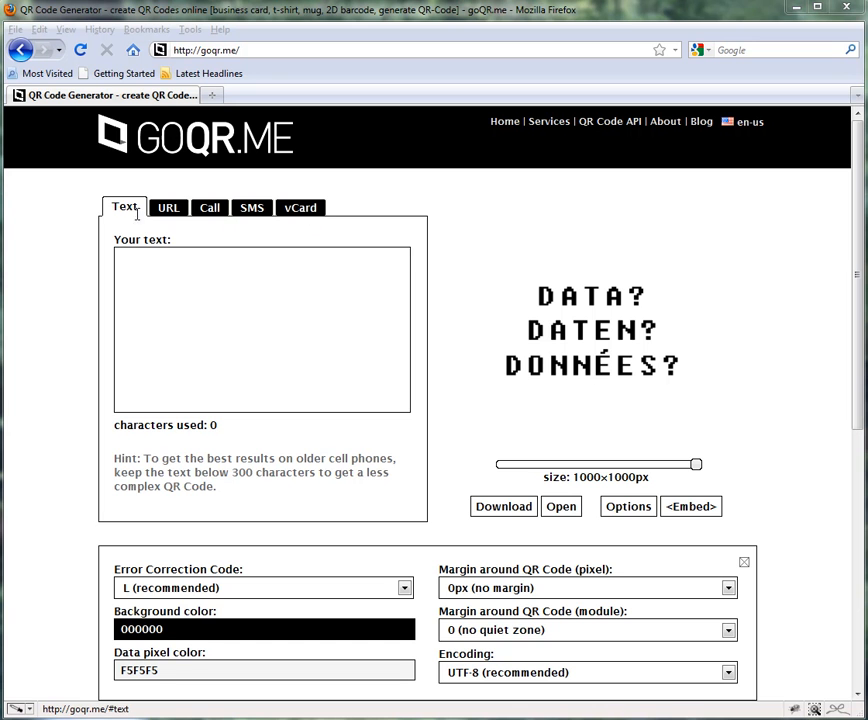
Step: View the entry forms for the URL, Call, SMS and vCard types of QR code
{"action": "left_click", "coordinate": [168, 212]}
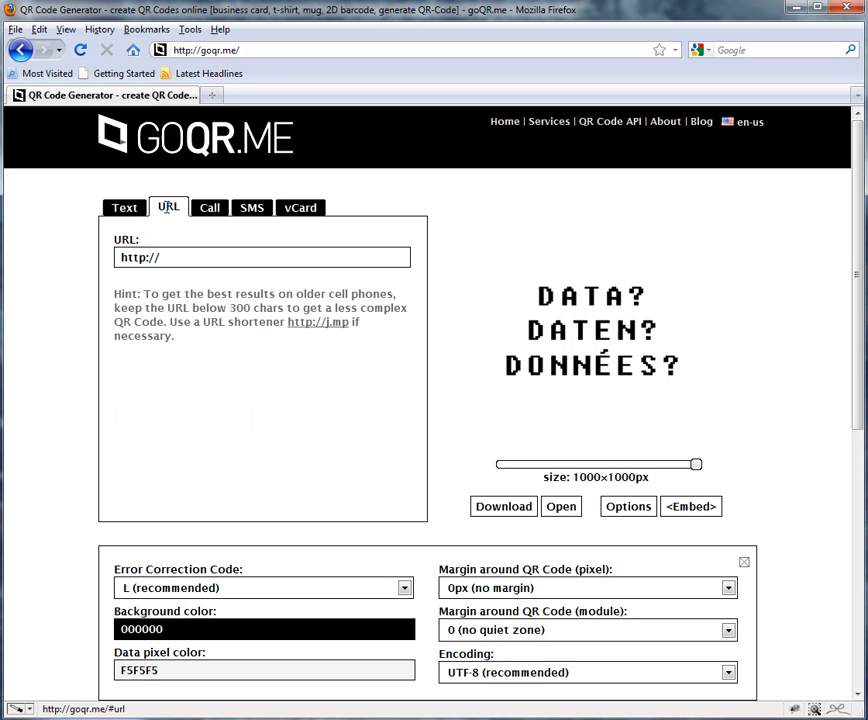
{"action": "left_click", "coordinate": [209, 207]}
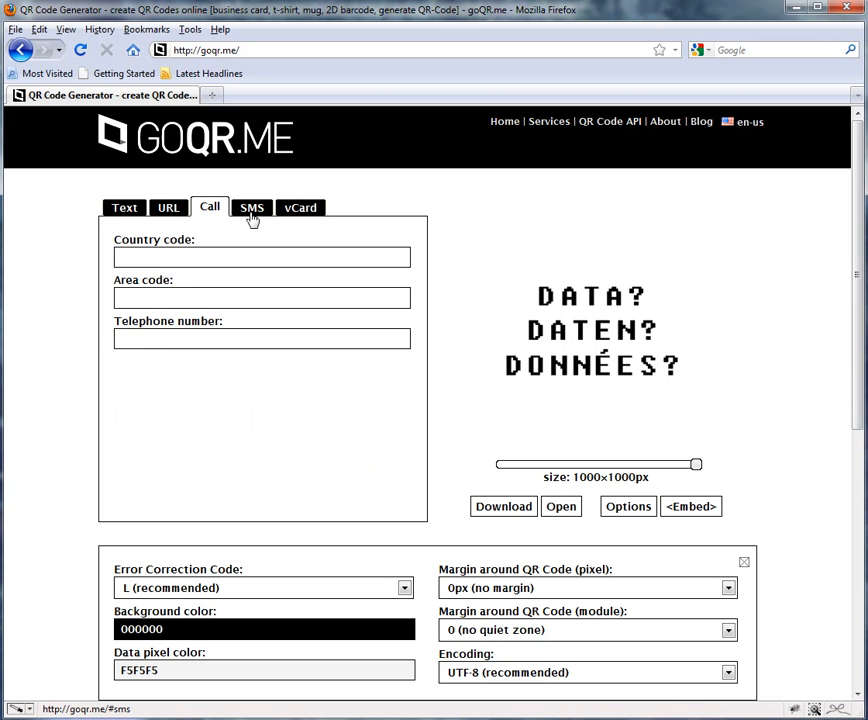
{"action": "left_click", "coordinate": [252, 212]}
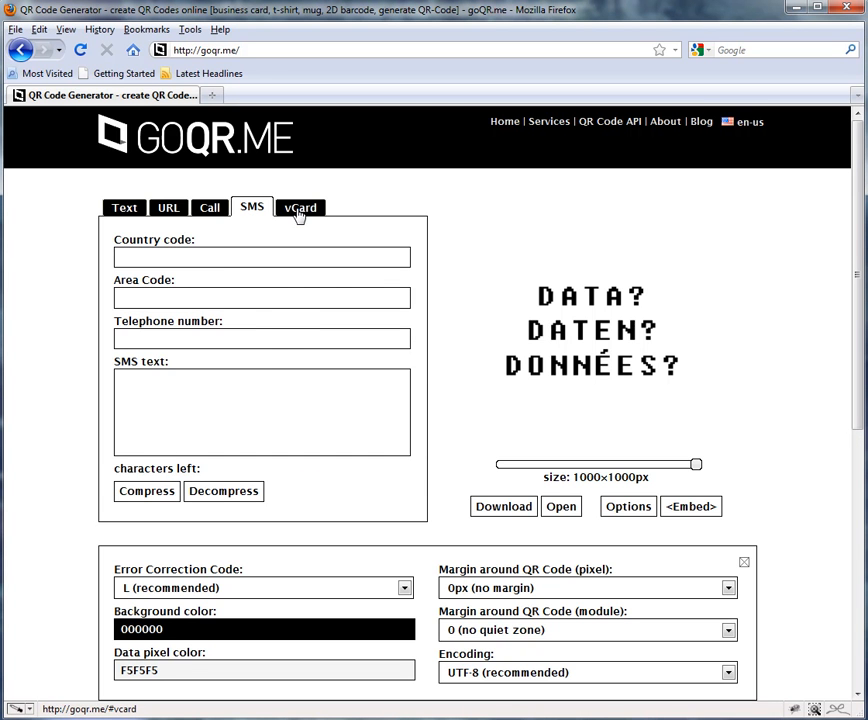
{"action": "left_click", "coordinate": [298, 213]}
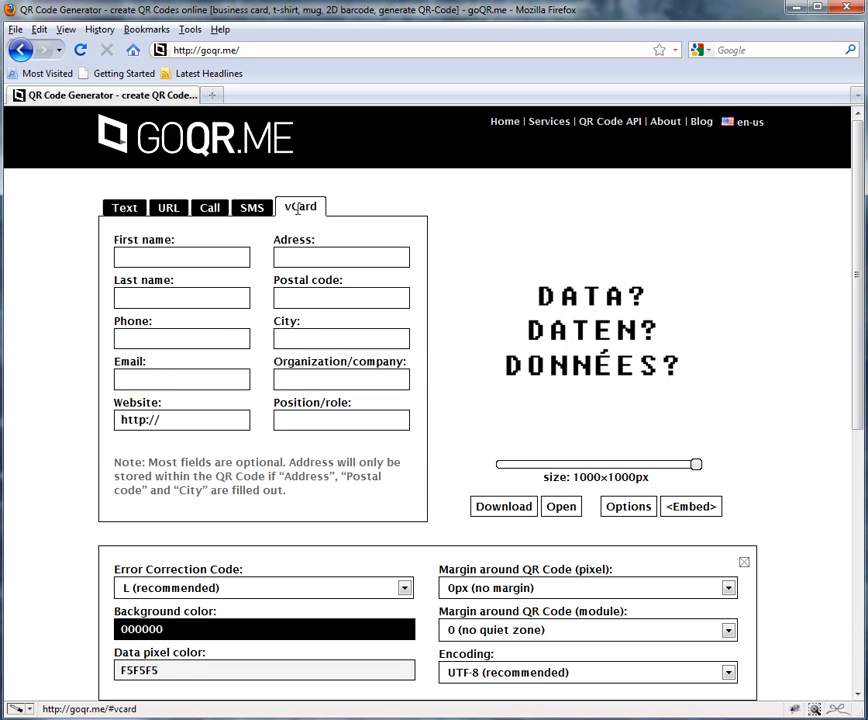
{"action": "left_click", "coordinate": [130, 211]}
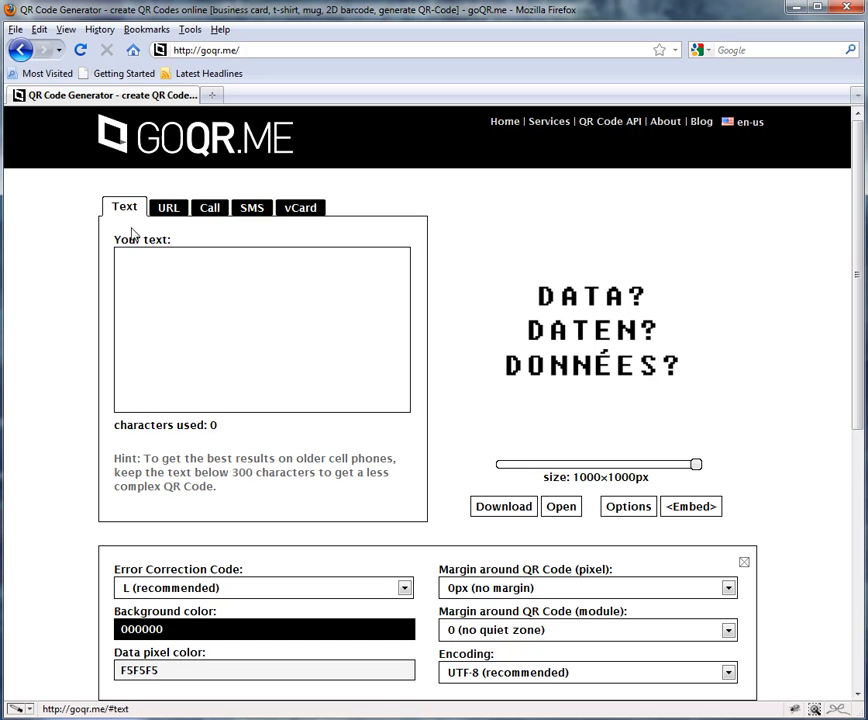
{"action": "left_click", "coordinate": [138, 262]}
{"action": "type", "text": "Subscribe to www.witchwords.com.au for your free web design e-book today"}
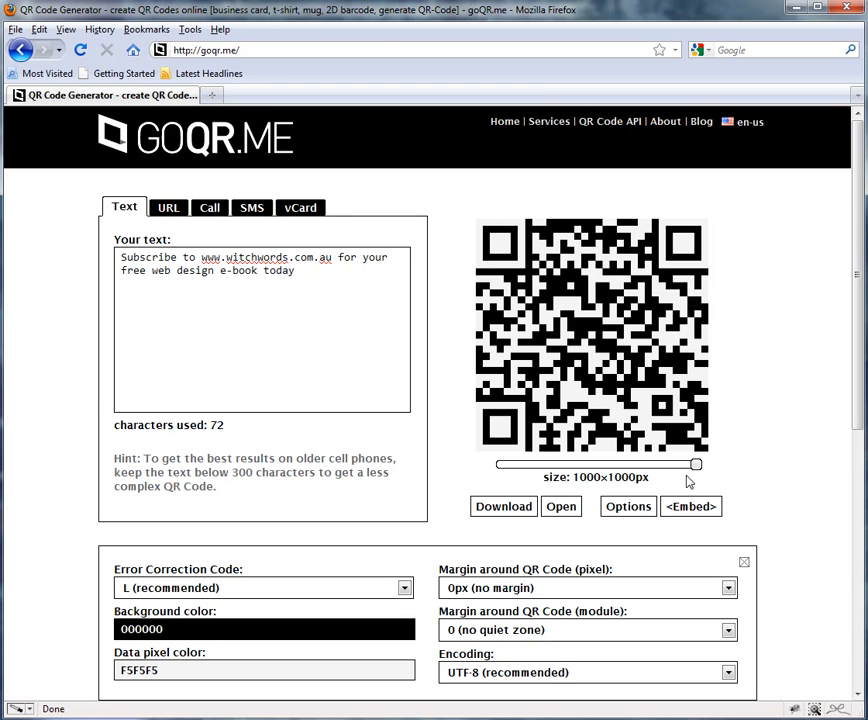
{"action": "mouse_move", "coordinate": [696, 466]}
{"action": "left_mouse_down"}
{"action": "mouse_move", "coordinate": [516, 472]}
{"action": "mouse_move", "coordinate": [698, 472]}
{"action": "left_mouse_up"}
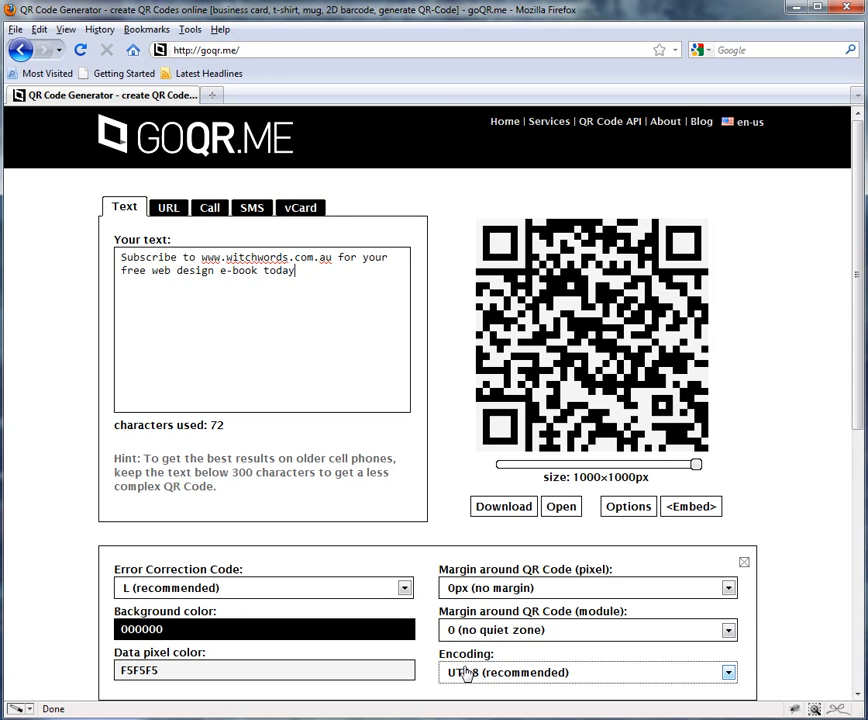
Step: Set the QR code's background color to the dark red A8000B
{"action": "left_click", "coordinate": [285, 630]}
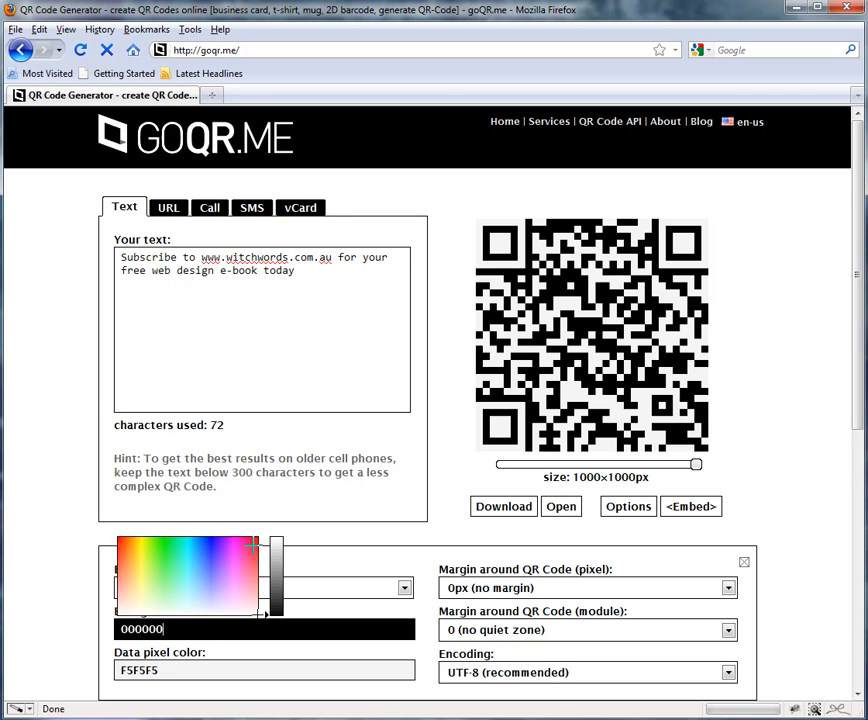
{"action": "left_click", "coordinate": [253, 545]}
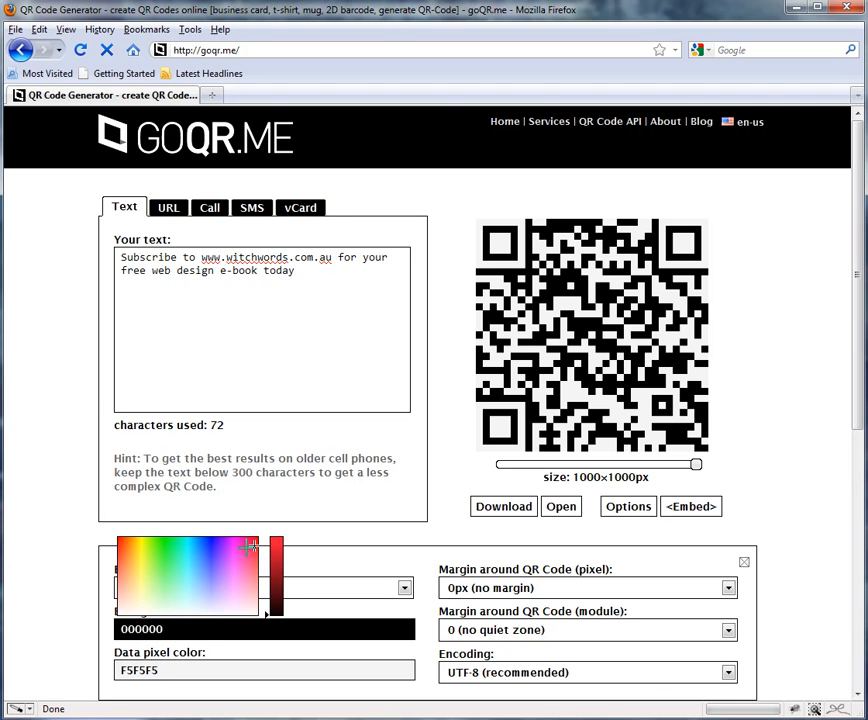
{"action": "left_click", "coordinate": [277, 556]}
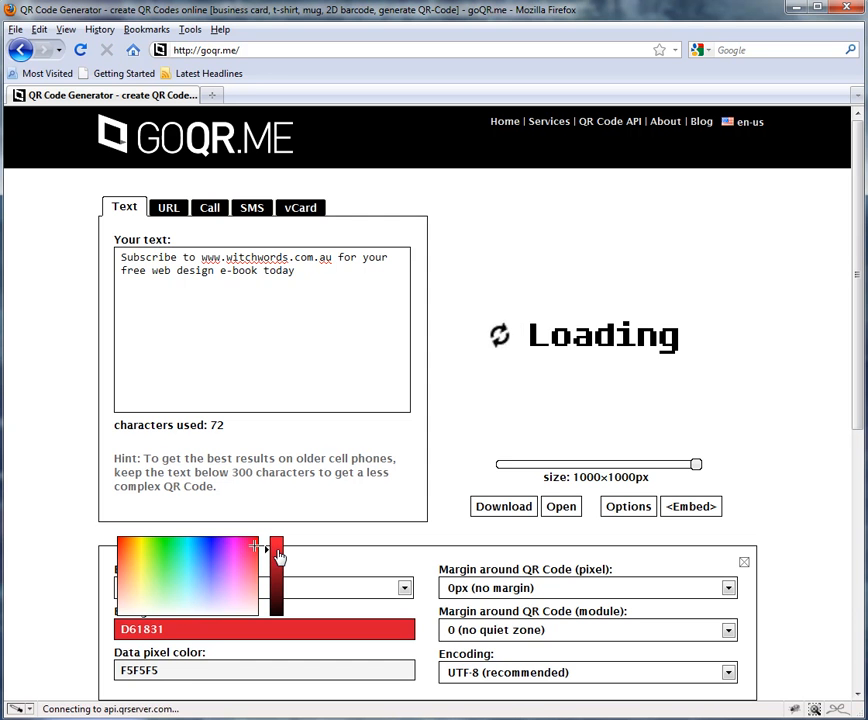
{"action": "left_click", "coordinate": [241, 548]}
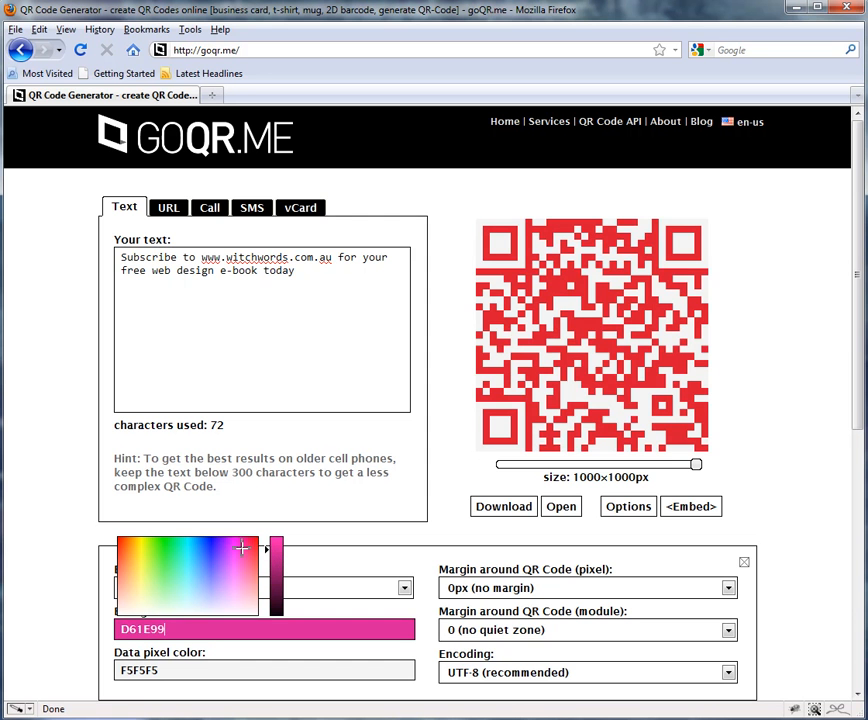
{"action": "left_click", "coordinate": [208, 554]}
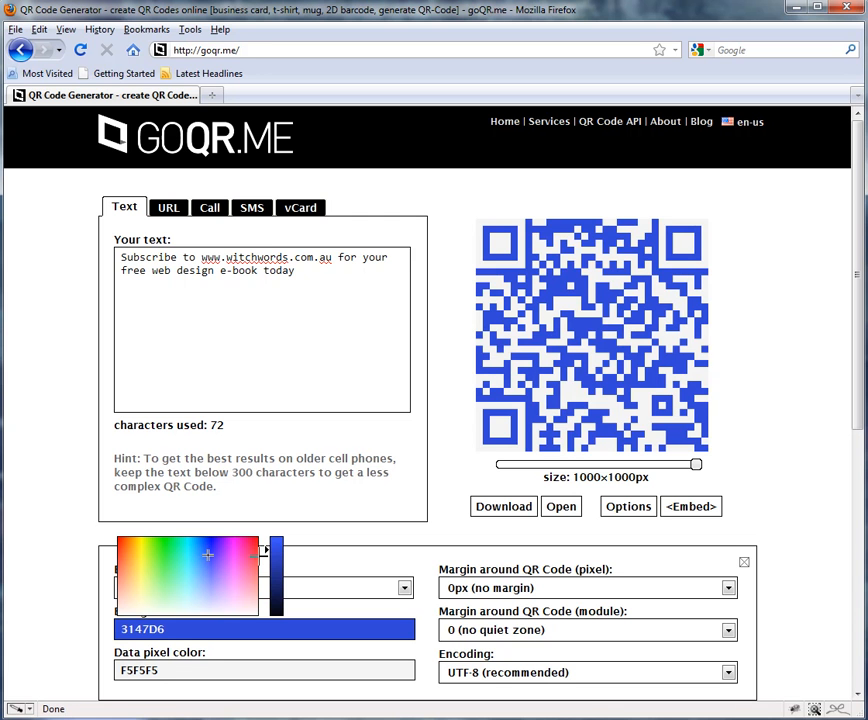
{"action": "left_click_drag", "start_coordinate": [205, 556], "coordinate": [258, 539]}
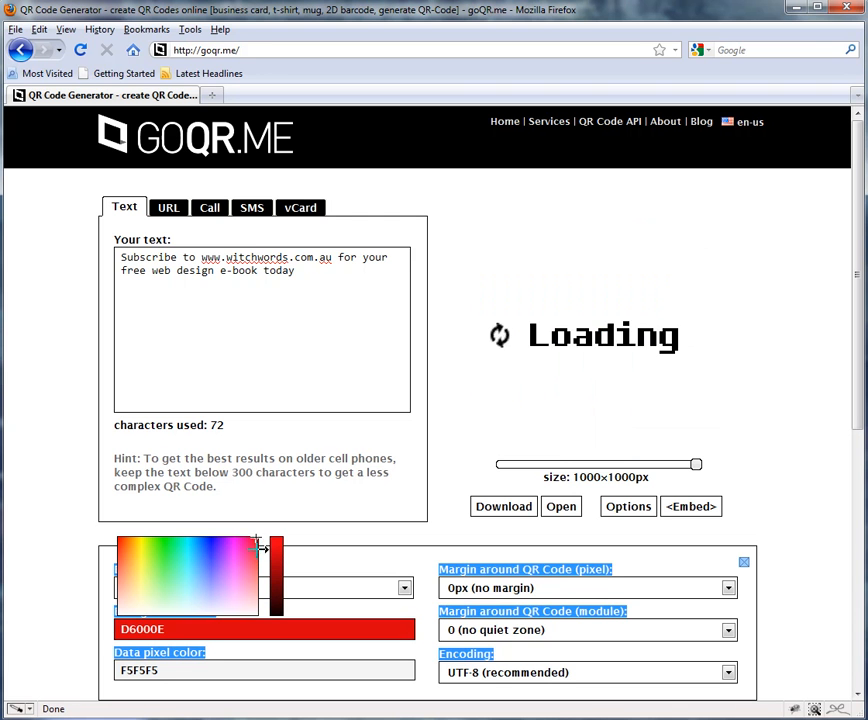
{"action": "left_click_drag", "start_coordinate": [268, 556], "coordinate": [273, 573]}
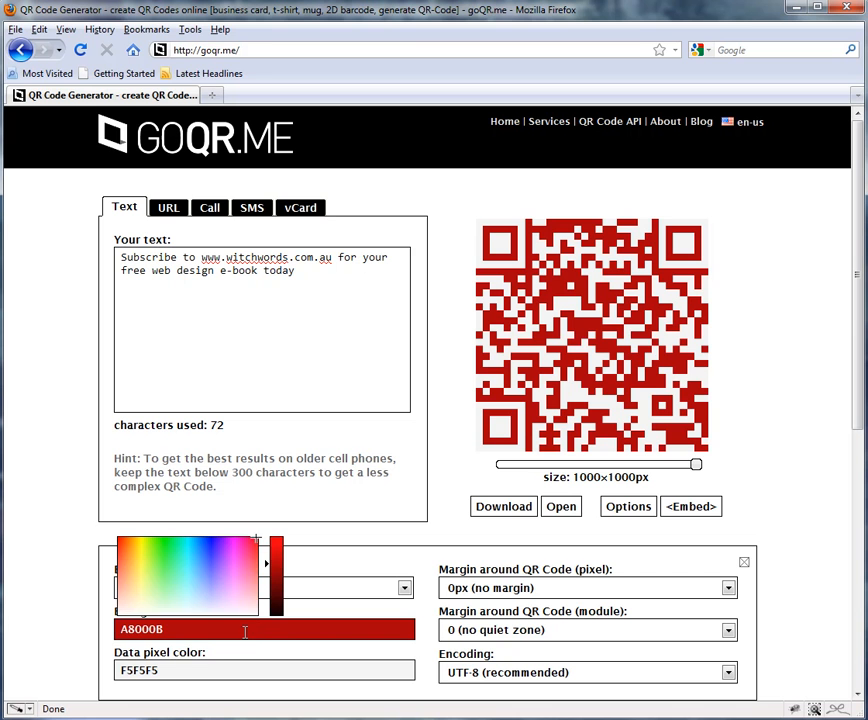
Step: Try the light pink F5C6C6 as the QR code's data pixel color
{"action": "left_click", "coordinate": [209, 671]}
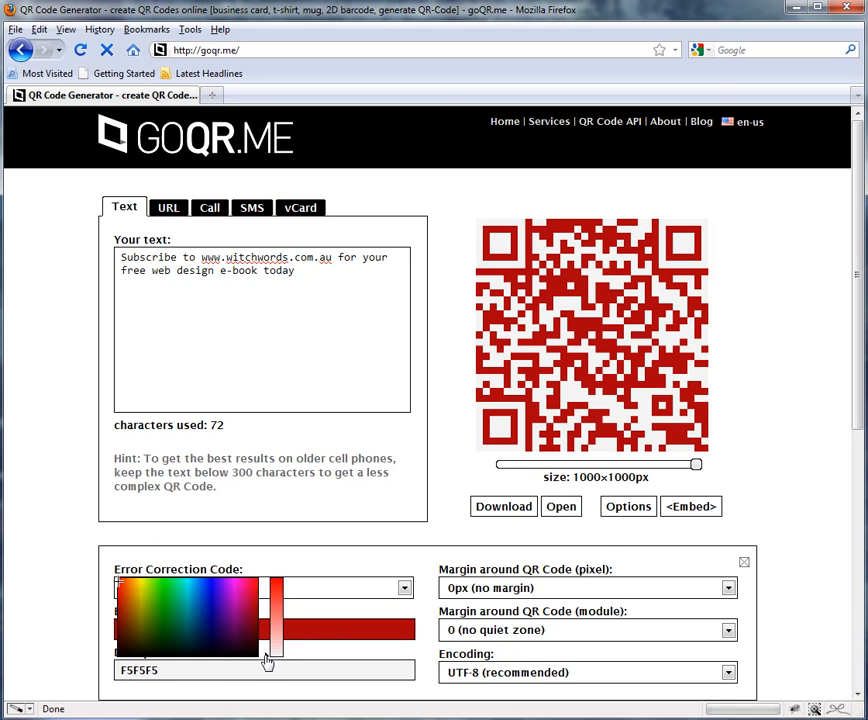
{"action": "left_click_drag", "start_coordinate": [267, 657], "coordinate": [267, 656]}
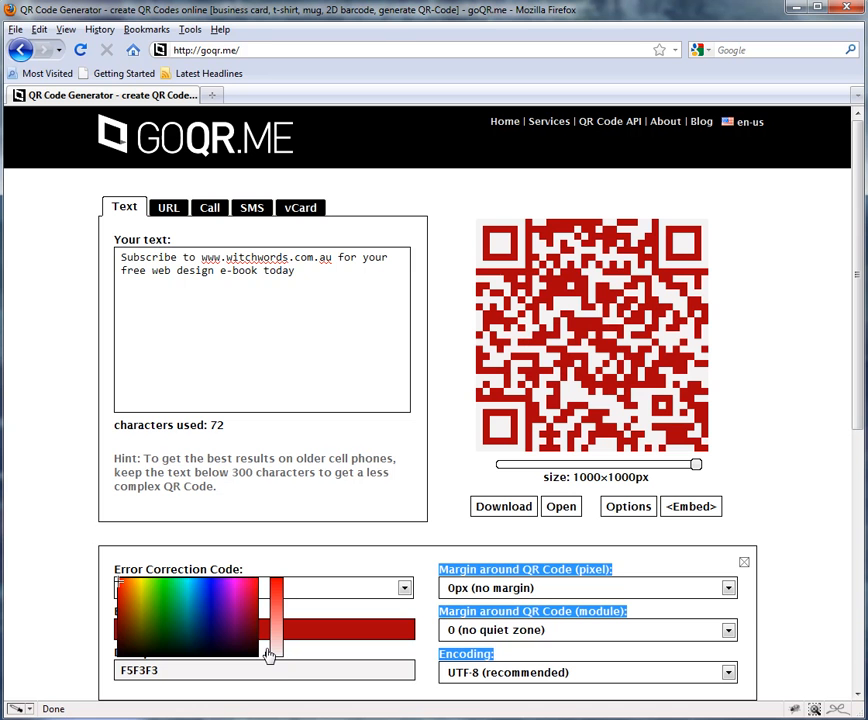
{"action": "left_click_drag", "start_coordinate": [267, 657], "coordinate": [267, 612]}
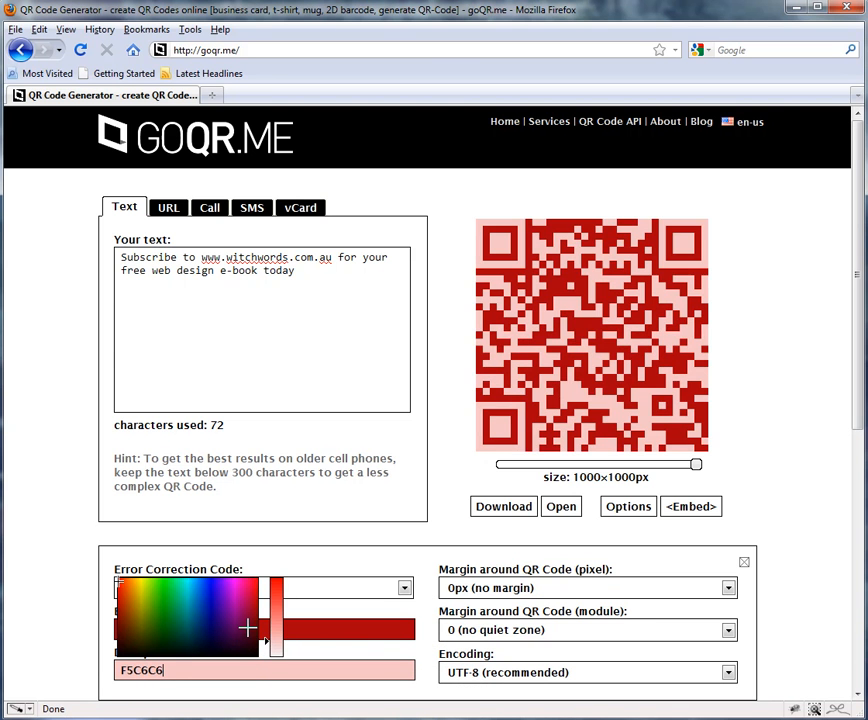
Step: Try the data pixel colors 5C5C5C, 121212 and A6A6A6, and restore the color to F5F5F5
{"action": "left_click", "coordinate": [247, 628]}
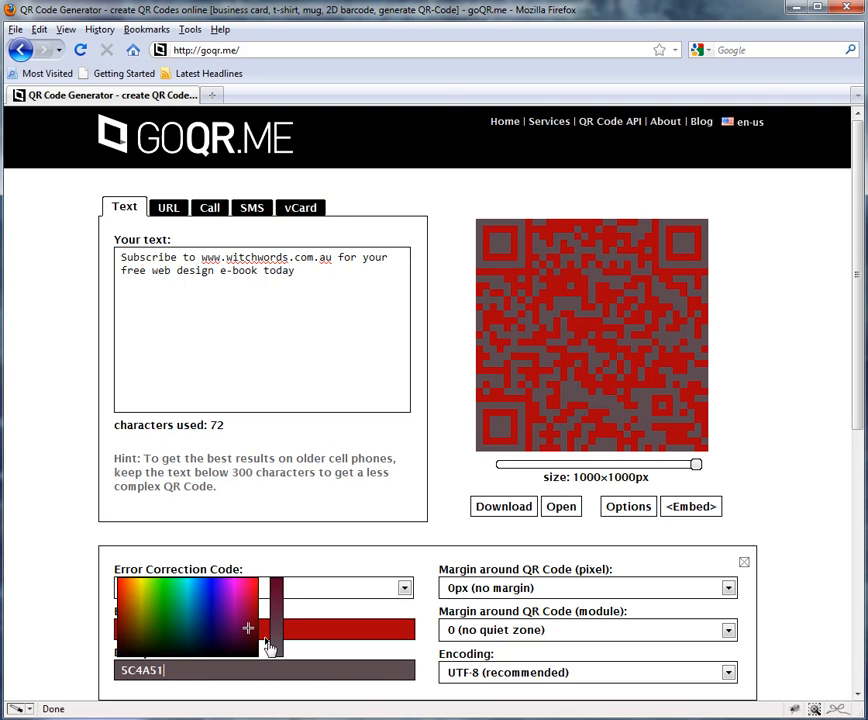
{"action": "left_click", "coordinate": [268, 658]}
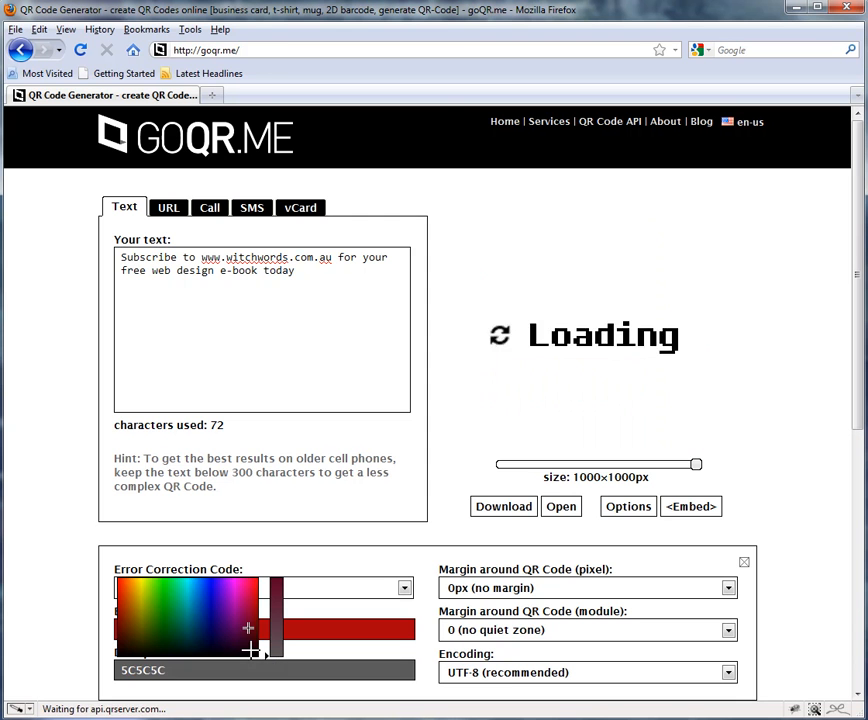
{"action": "left_click", "coordinate": [258, 652]}
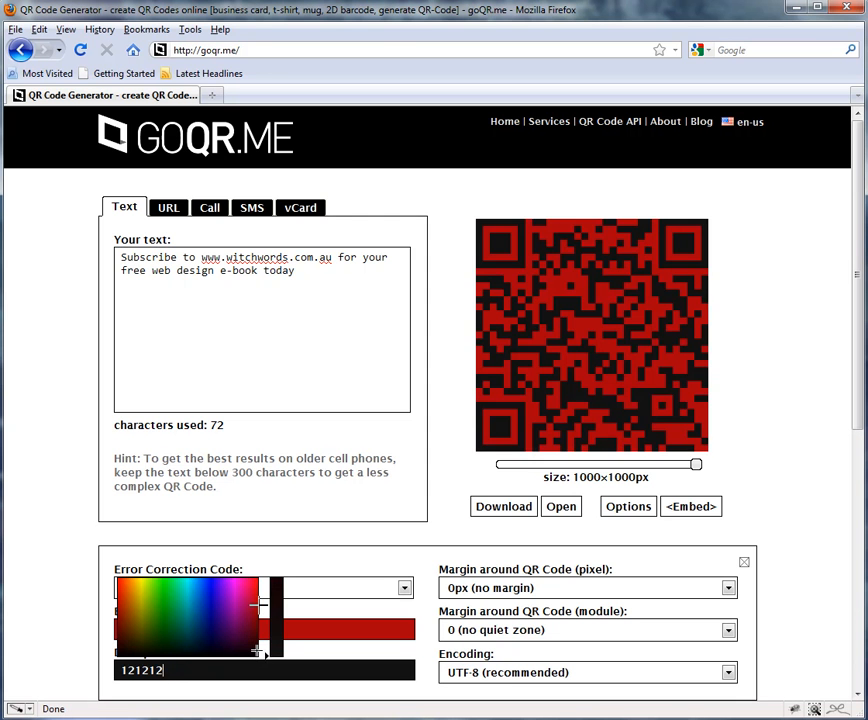
{"action": "left_click", "coordinate": [258, 605]}
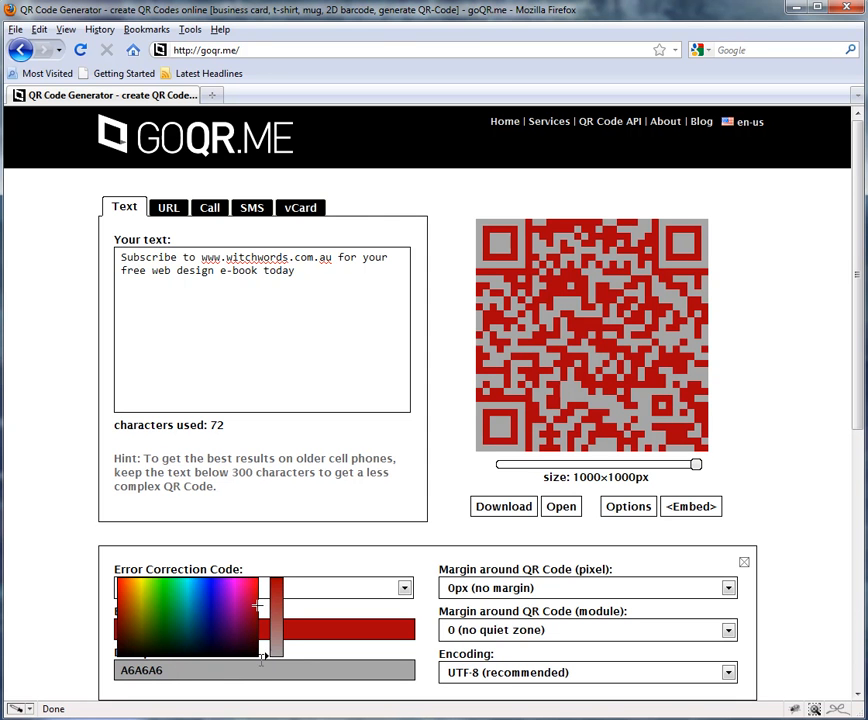
{"action": "left_click_drag", "start_coordinate": [258, 610], "coordinate": [258, 580]}
{"action": "left_click", "coordinate": [268, 668]}
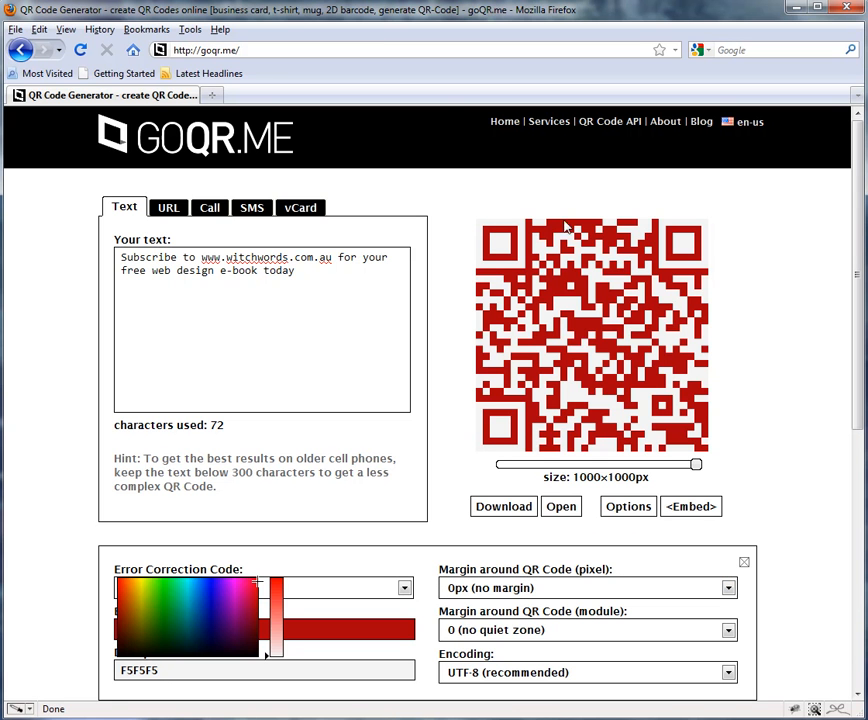
Step: Set the pixel margin around the QR code to 5px and open the code as a separate image
{"action": "left_click", "coordinate": [729, 589]}
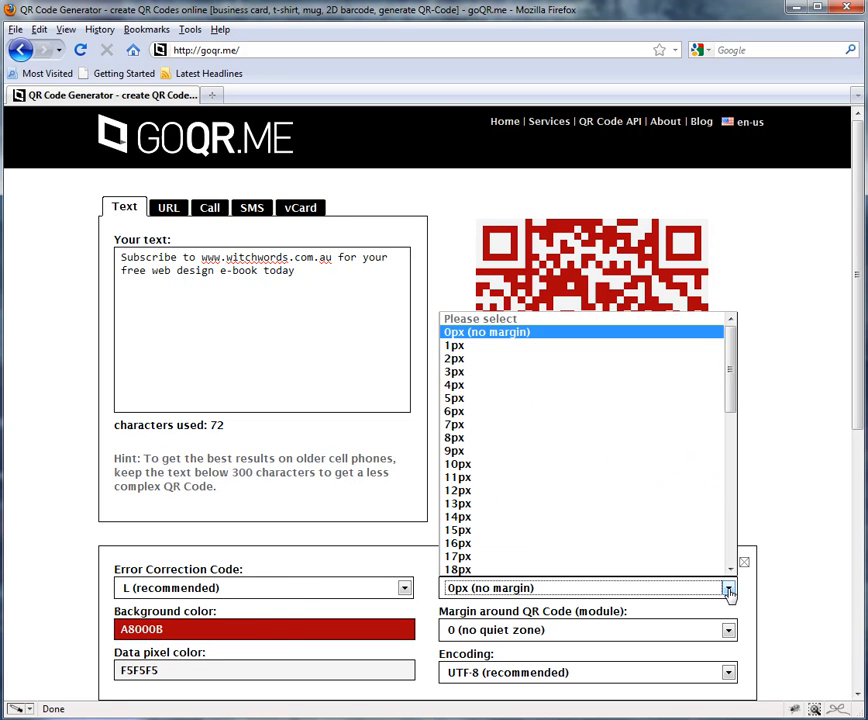
{"action": "left_click", "coordinate": [550, 398]}
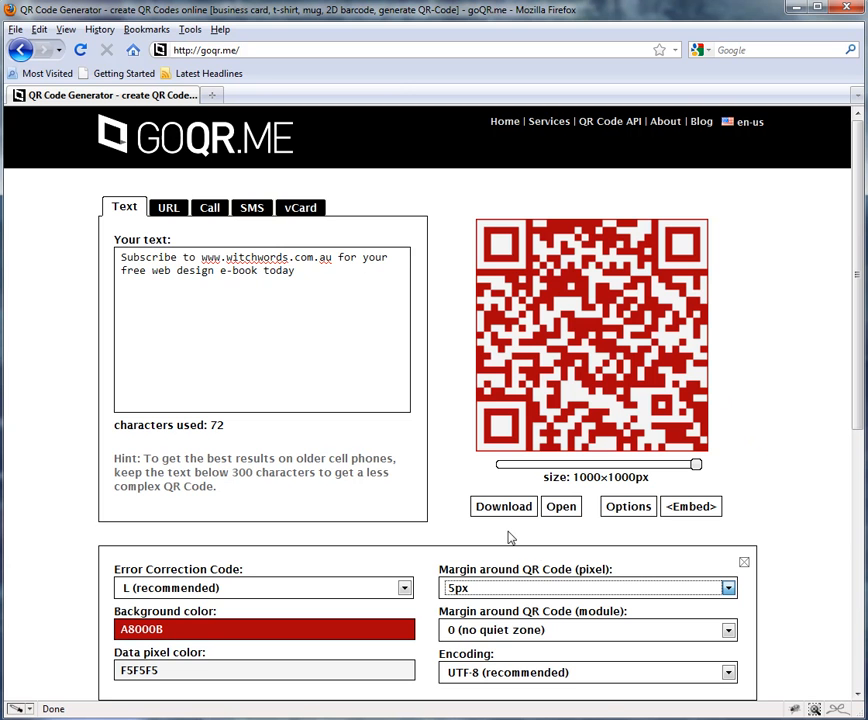
{"action": "left_click", "coordinate": [561, 508]}
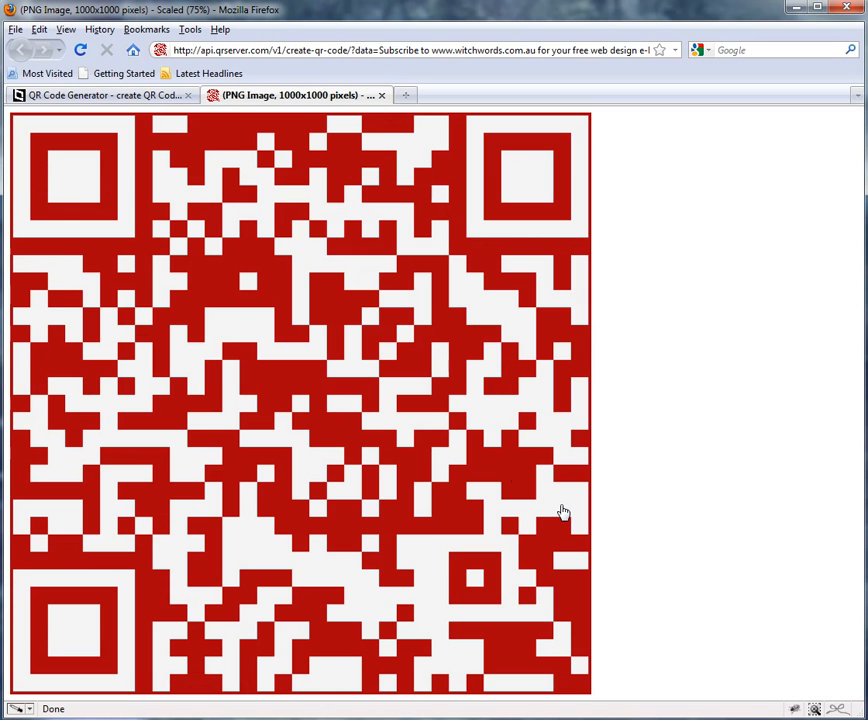
Step: Save the image to the desktop as the PNG "QR Code image [red]", replacing the existing file, and close the downloads list and image page
{"action": "right_click", "coordinate": [398, 429]}
{"action": "left_click", "coordinate": [430, 490]}
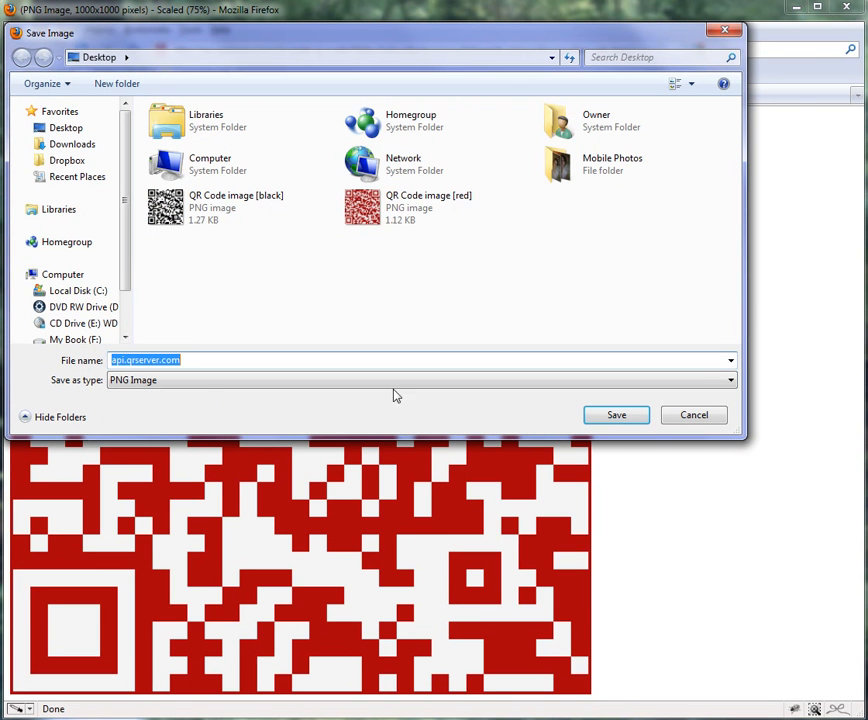
{"action": "left_click", "coordinate": [413, 206]}
{"action": "left_click", "coordinate": [203, 360]}
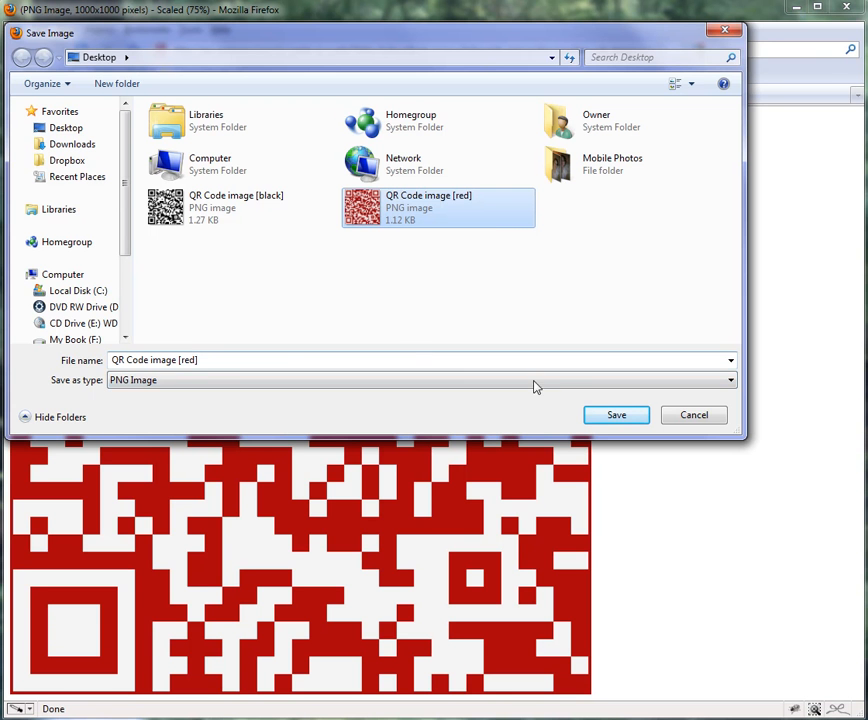
{"action": "left_click", "coordinate": [605, 416]}
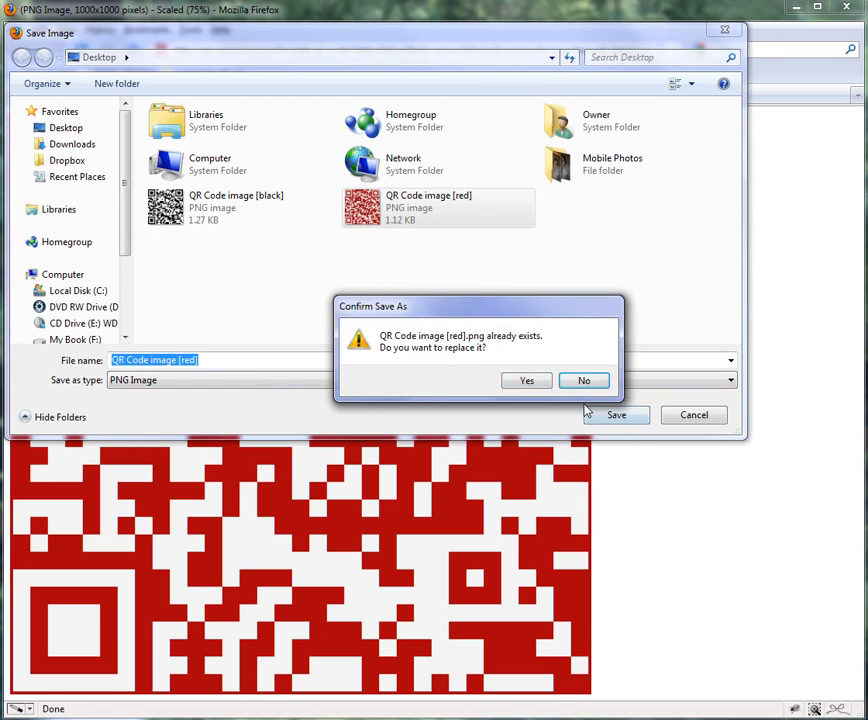
{"action": "left_click", "coordinate": [527, 380]}
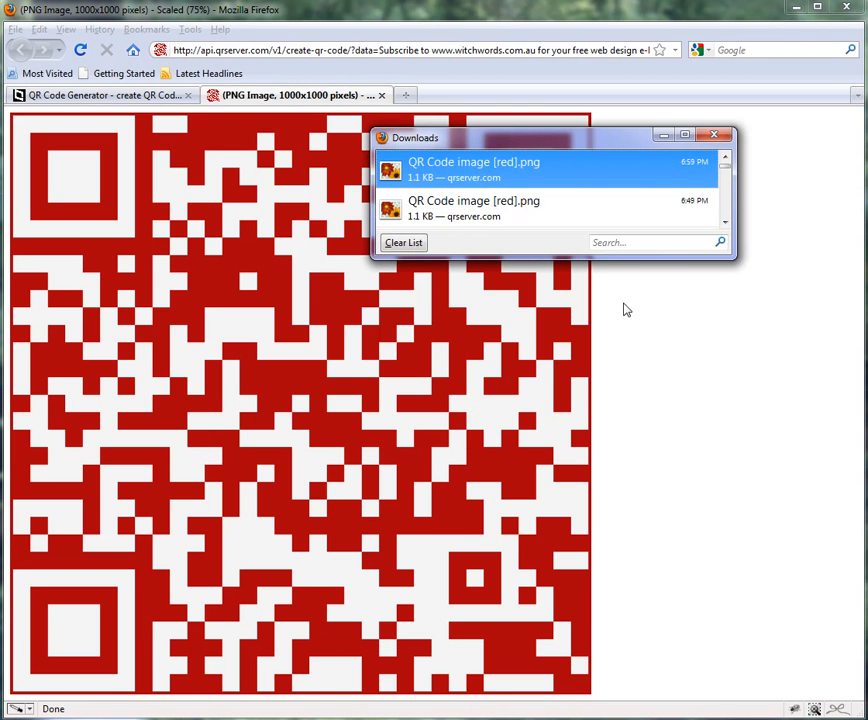
{"action": "left_click", "coordinate": [713, 134]}
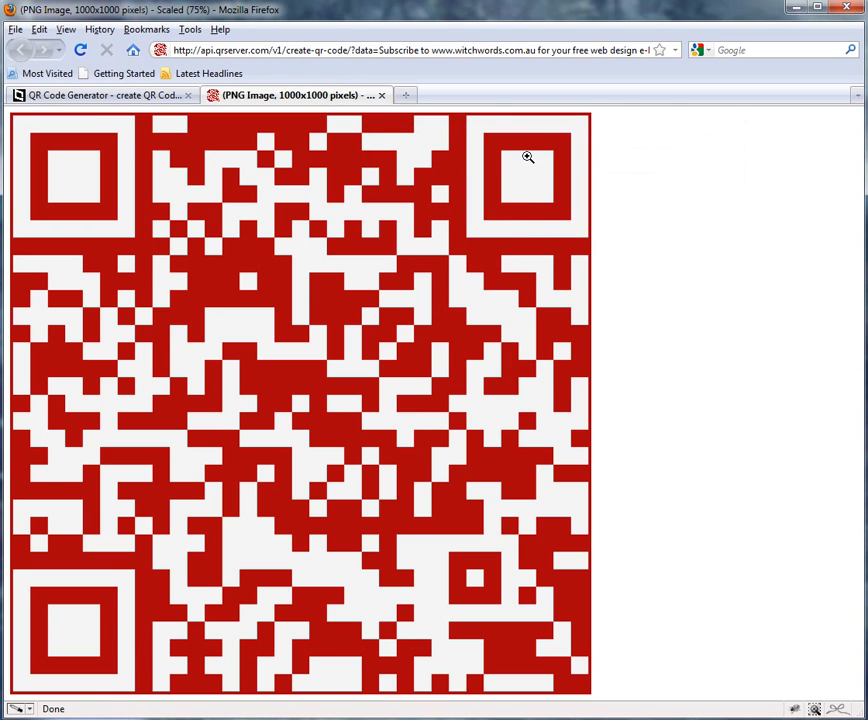
{"action": "left_click", "coordinate": [381, 95]}
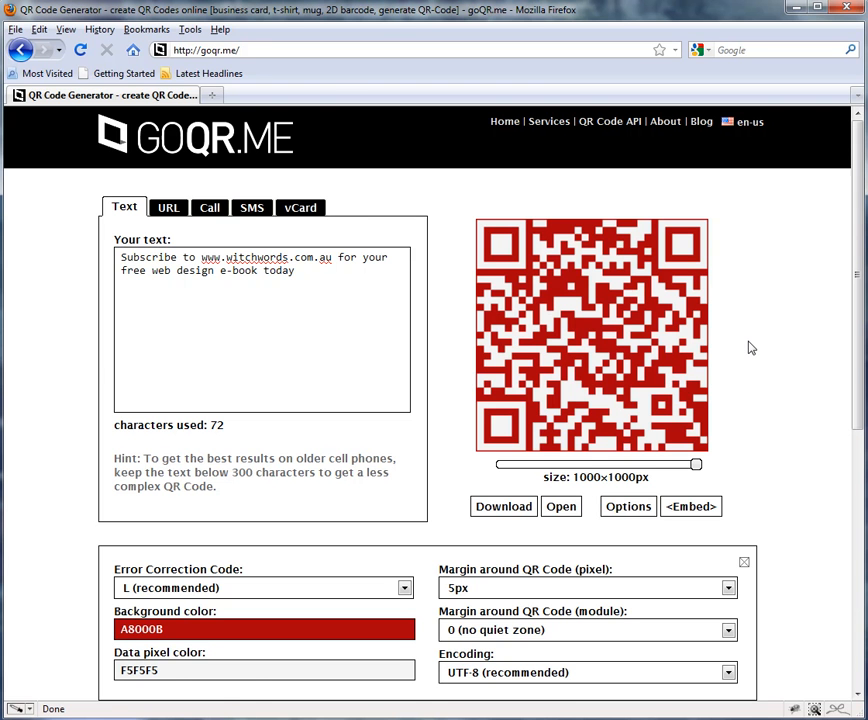
Step: Select the entire URL for embedding the QR code in documents and email, and switch to the Notepad file for the email code
{"action": "scroll", "coordinate": [748, 347], "scroll_direction": "down", "scroll_amount": 3}
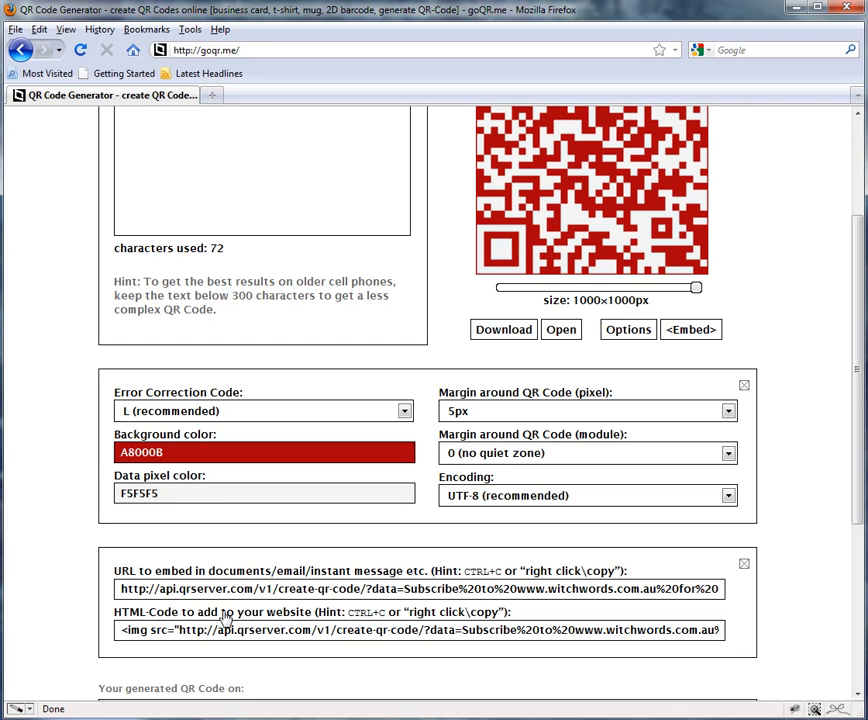
{"action": "left_click", "coordinate": [287, 588]}
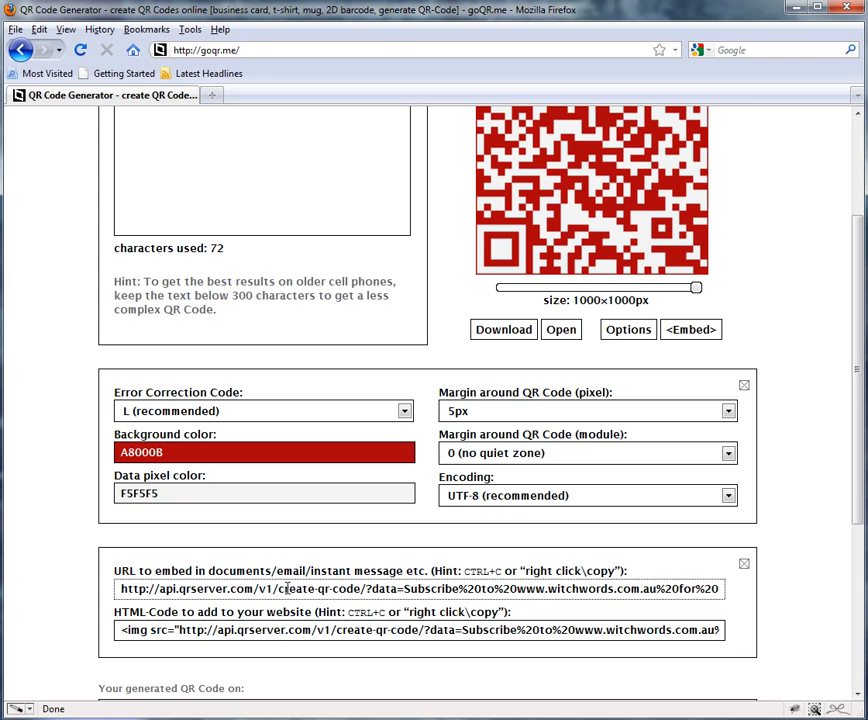
{"action": "key", "text": "ctrl+a"}
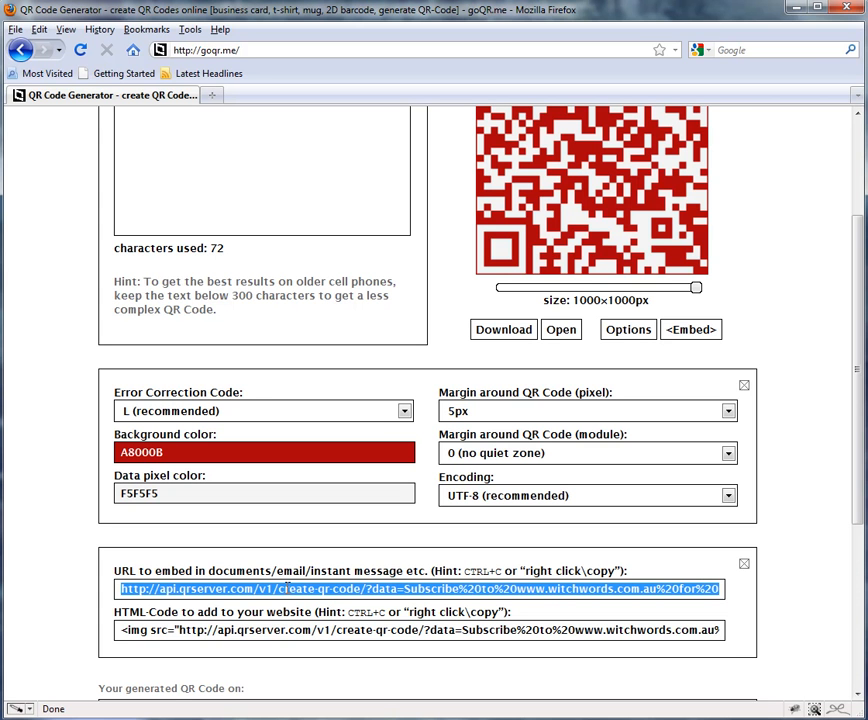
{"action": "key", "text": "alt+Tab"}
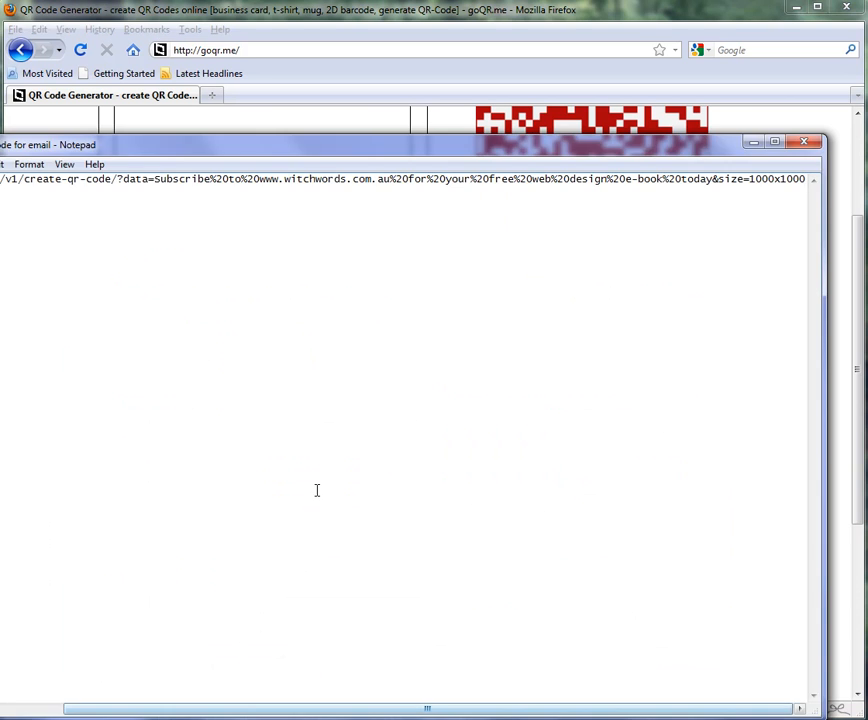
Step: Save the email embed URL to the desktop as the text document "QR Code for email", replacing the existing file, and close the document
{"action": "left_click_drag", "start_coordinate": [254, 149], "coordinate": [339, 150]}
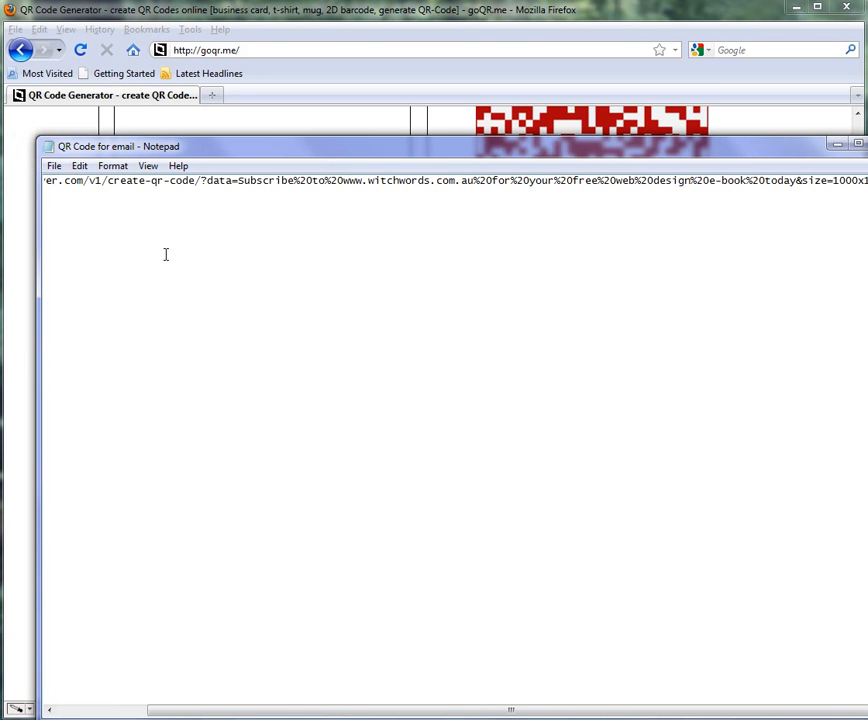
{"action": "left_click", "coordinate": [111, 182]}
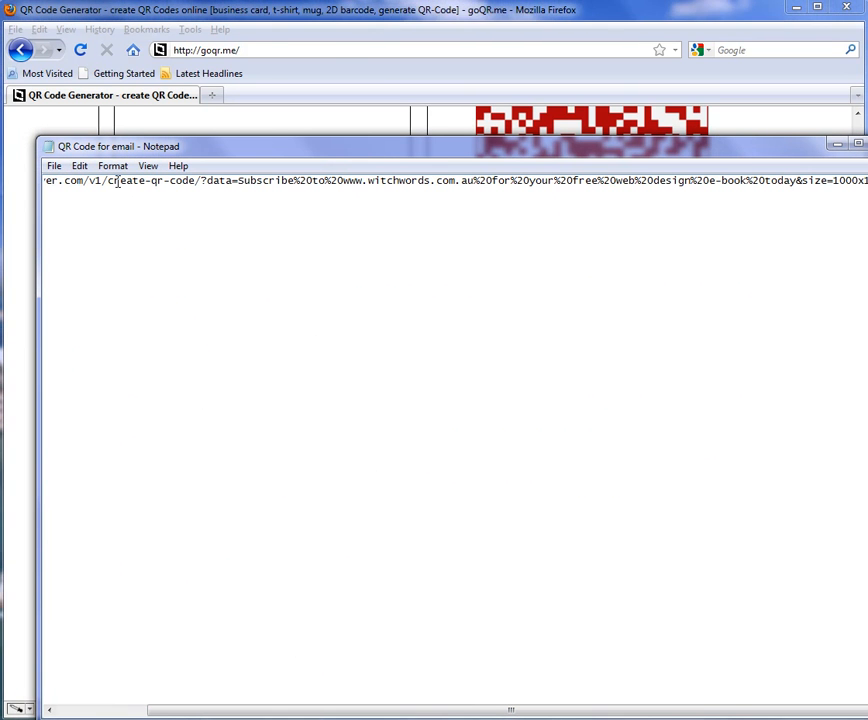
{"action": "left_click", "coordinate": [55, 167]}
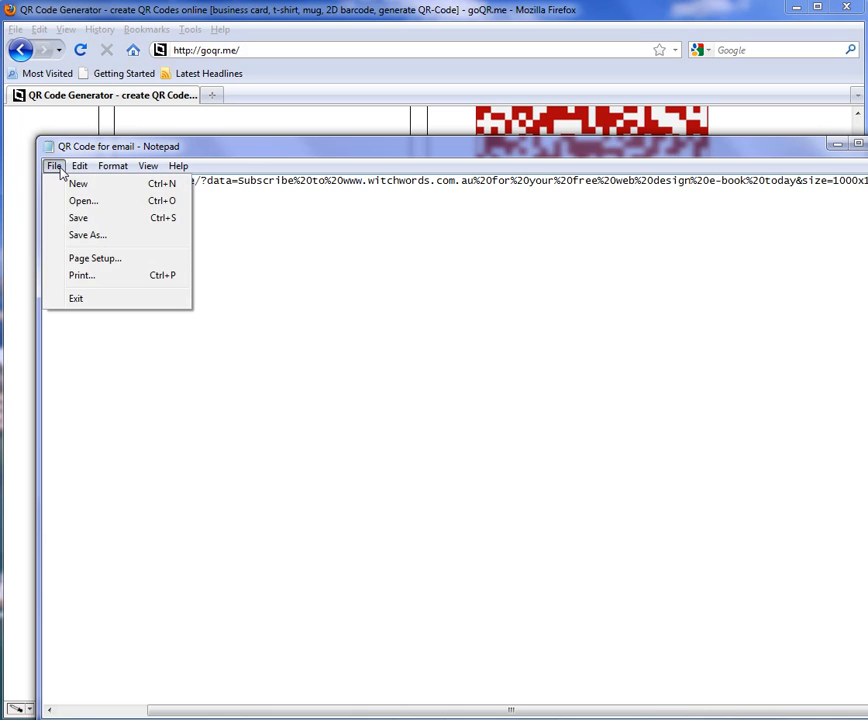
{"action": "left_click", "coordinate": [77, 242]}
{"action": "left_click", "coordinate": [249, 352]}
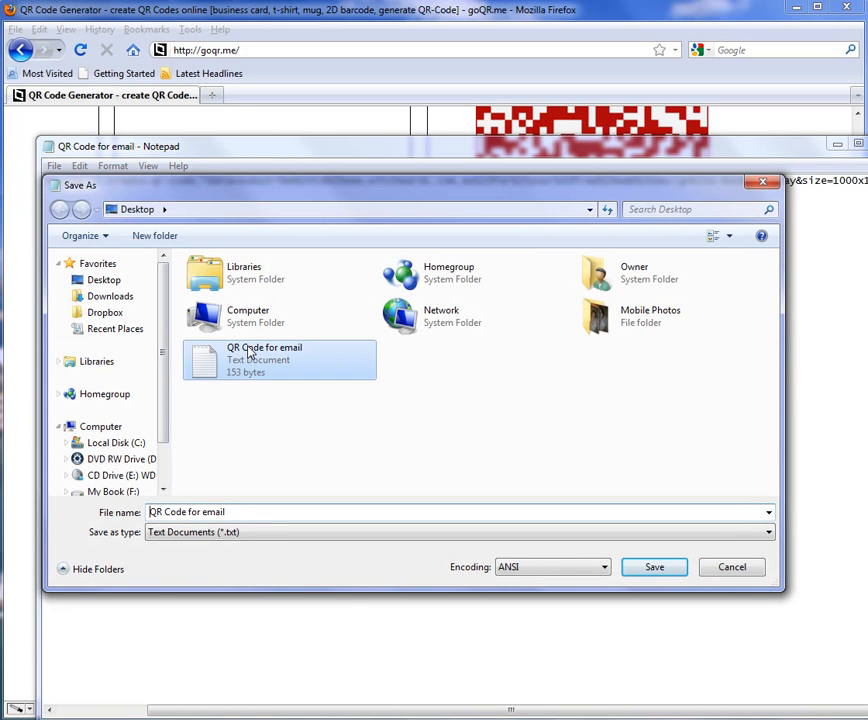
{"action": "left_click", "coordinate": [674, 575]}
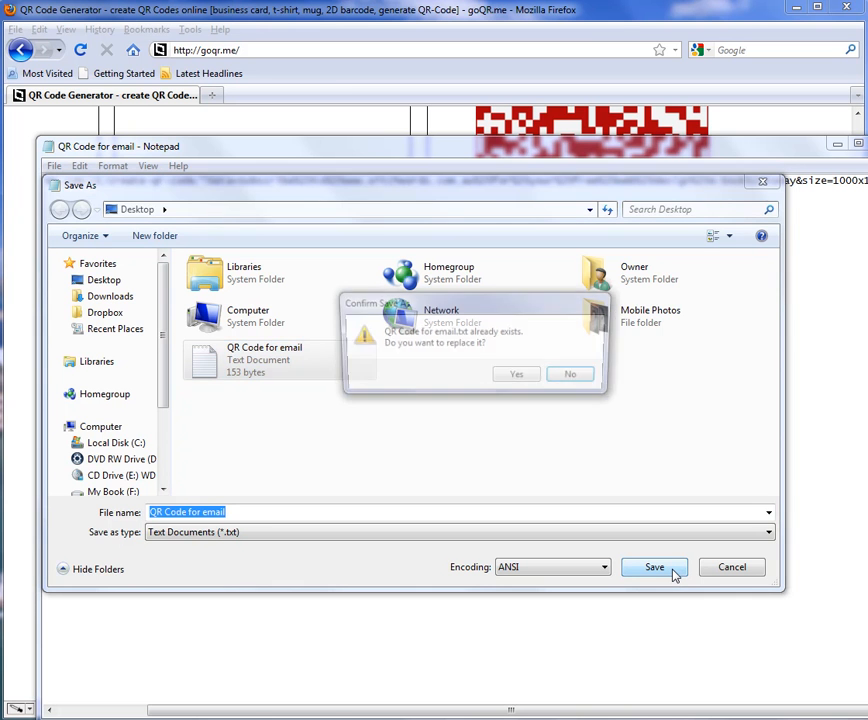
{"action": "left_click", "coordinate": [518, 379]}
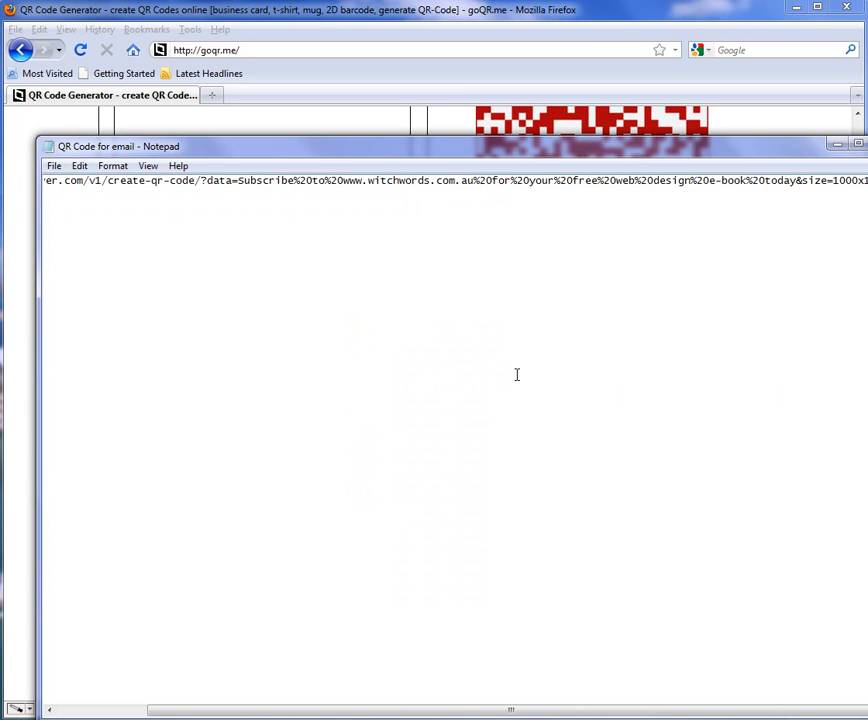
{"action": "left_click_drag", "start_coordinate": [682, 156], "coordinate": [627, 156]}
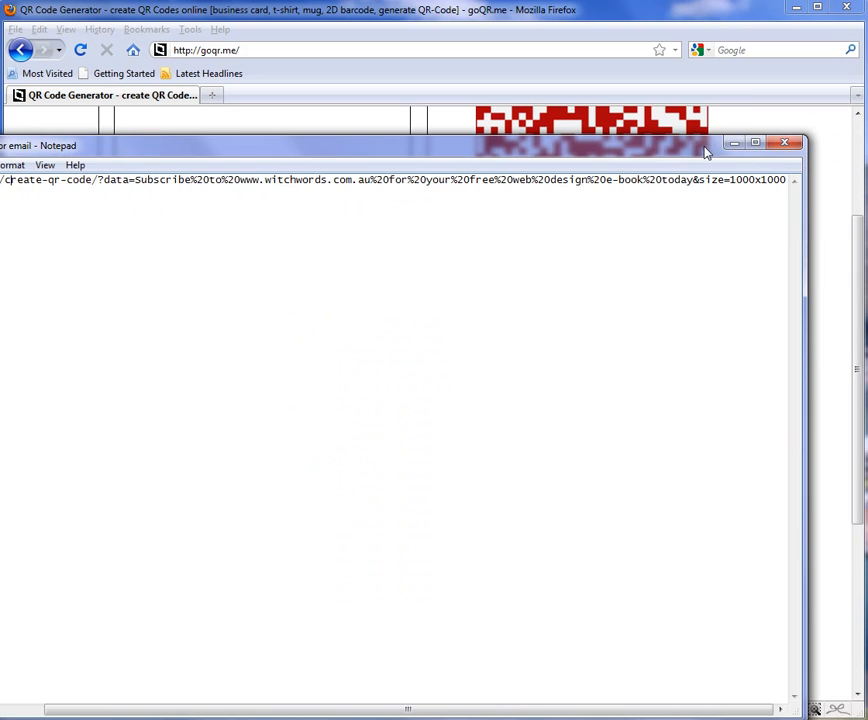
{"action": "left_click", "coordinate": [789, 143]}
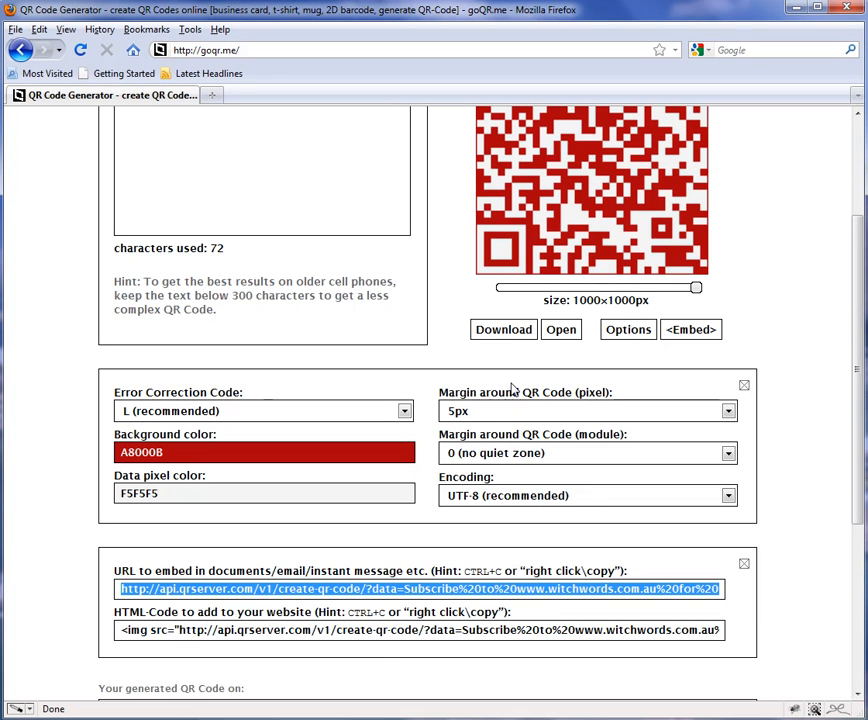
Step: Select the entire HTML code for adding the QR code to a website
{"action": "left_click", "coordinate": [362, 630]}
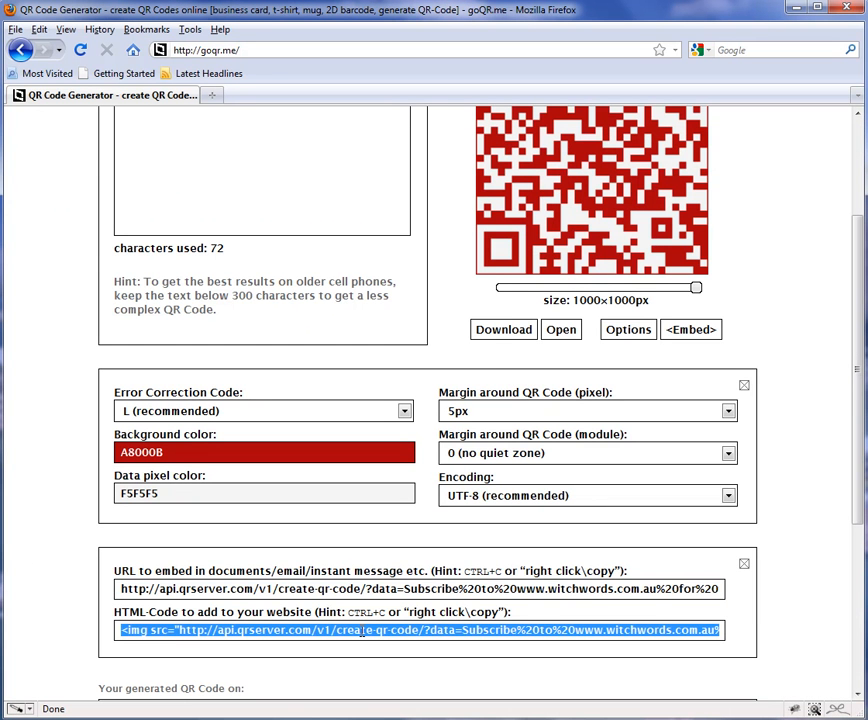